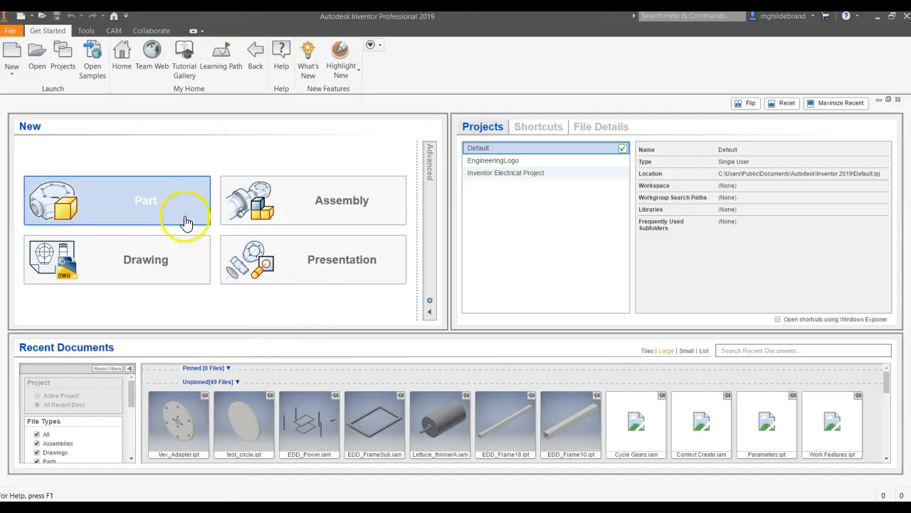
# - Switch to Autodesk Inventor, create a new part and start a 2D sketch on the XY plane
pyautogui.click(158, 207)
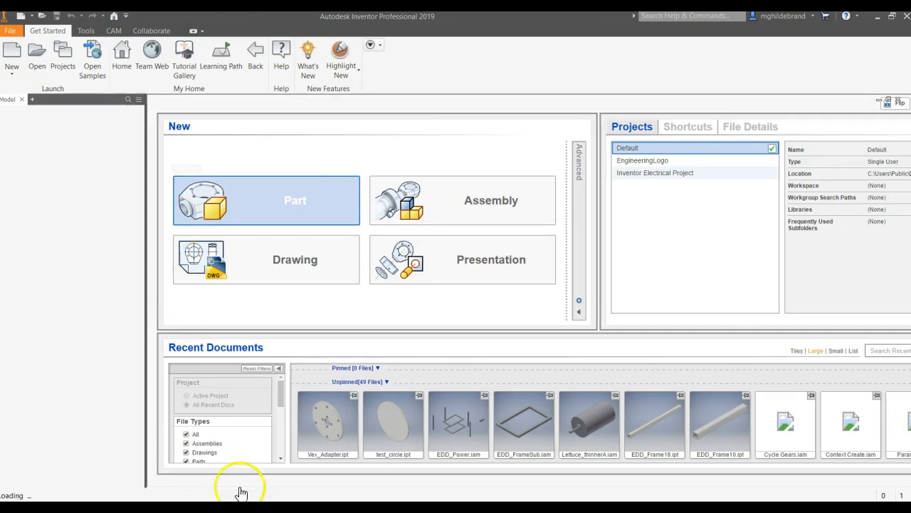
pyautogui.hotkey('alt', 'Tab')
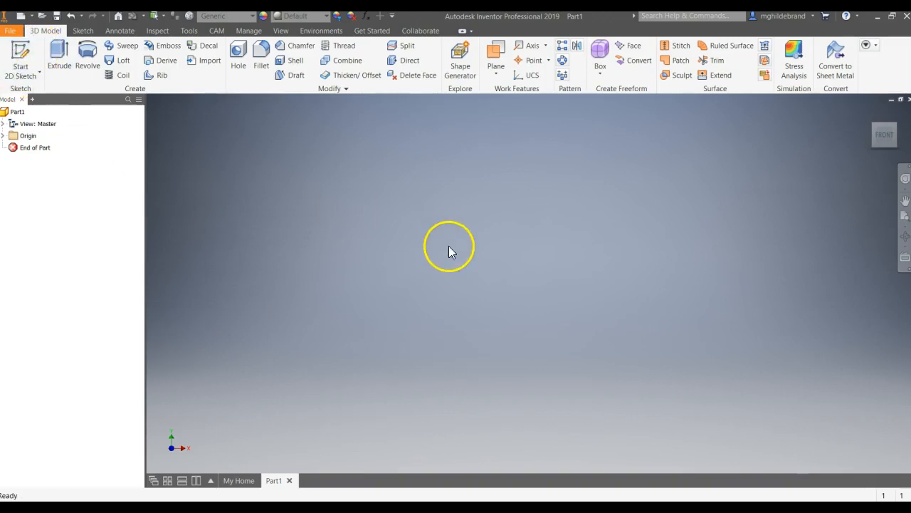
pyautogui.click(39, 73)
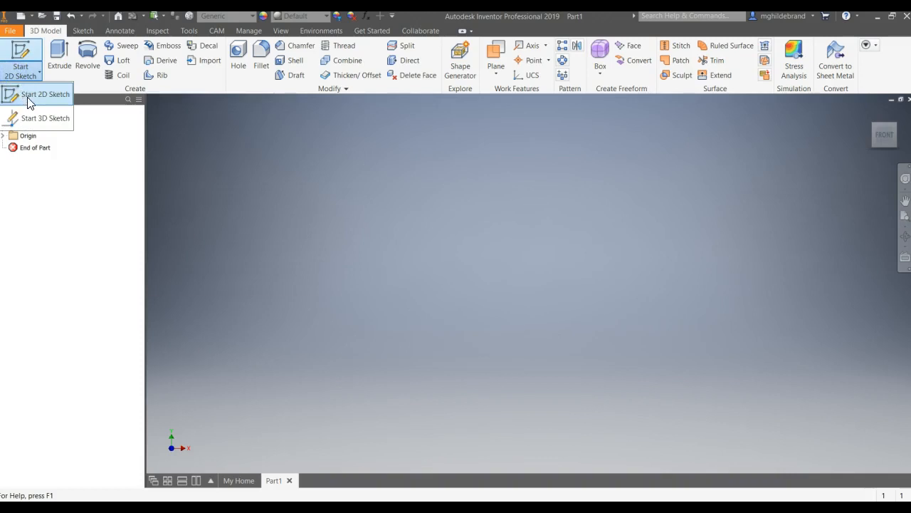
pyautogui.click(28, 99)
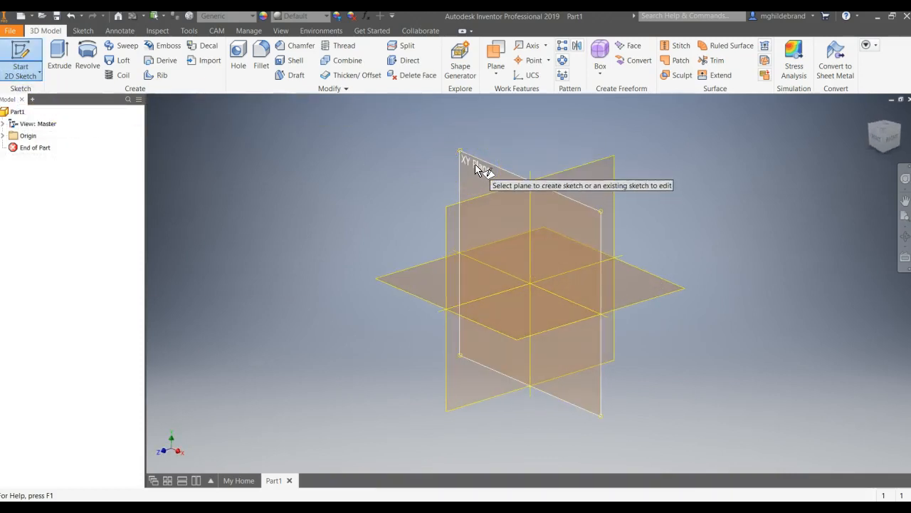
pyautogui.click(475, 170)
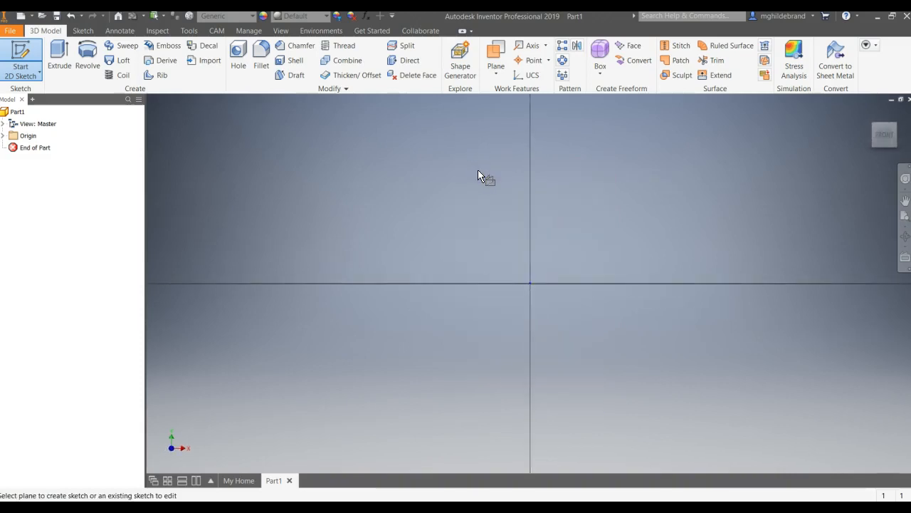
# - Draw a vertical line 6 in long straight up from the sketch origin
pyautogui.moveTo(477, 171); pyautogui.dragTo(212, 281, button='middle')
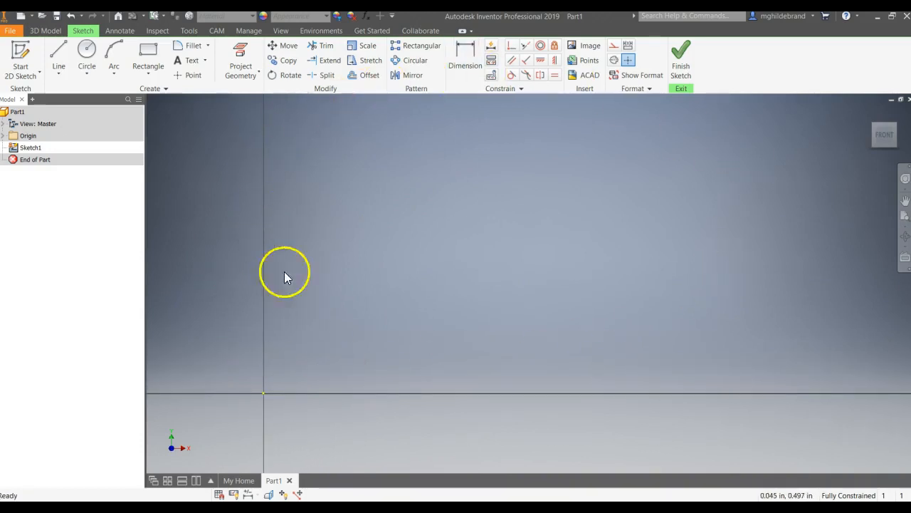
pyautogui.click(58, 72)
pyautogui.click(47, 95)
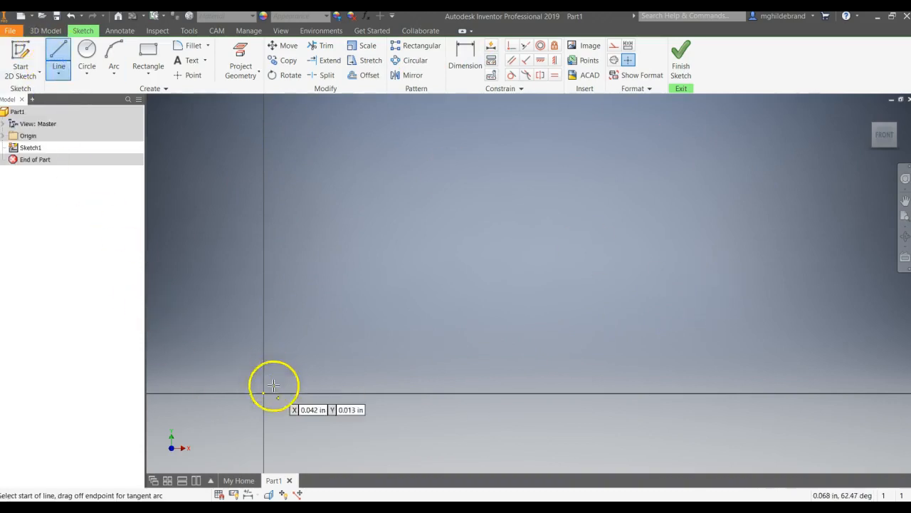
pyautogui.moveTo(263, 392); pyautogui.dragTo(264, 212)
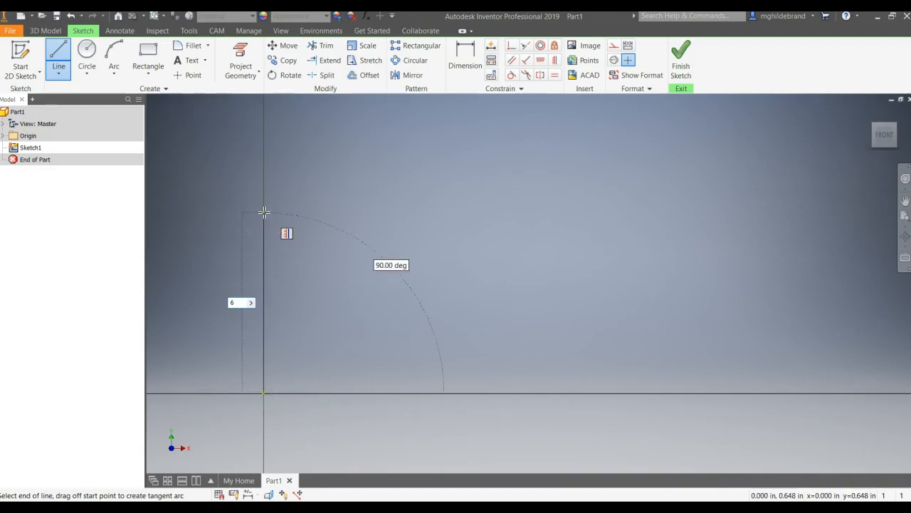
pyautogui.press('Tab')
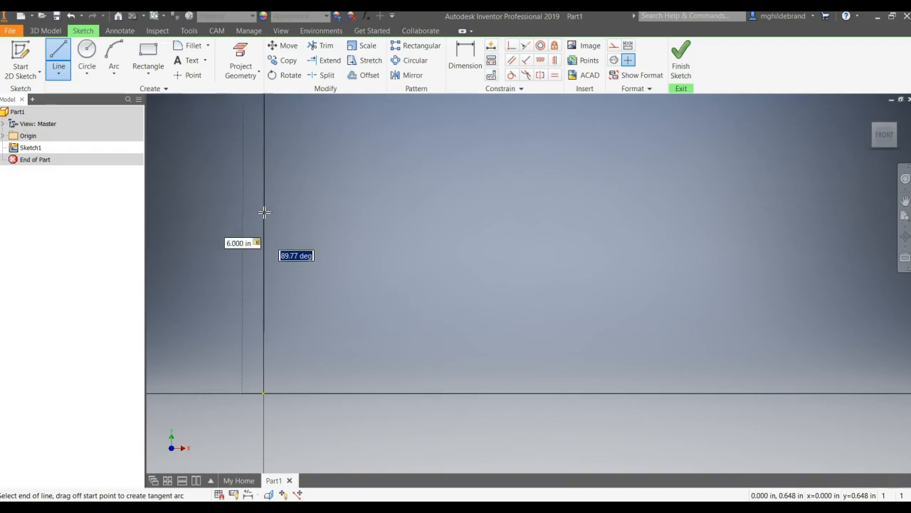
pyautogui.scroll(-6, 265, 212)
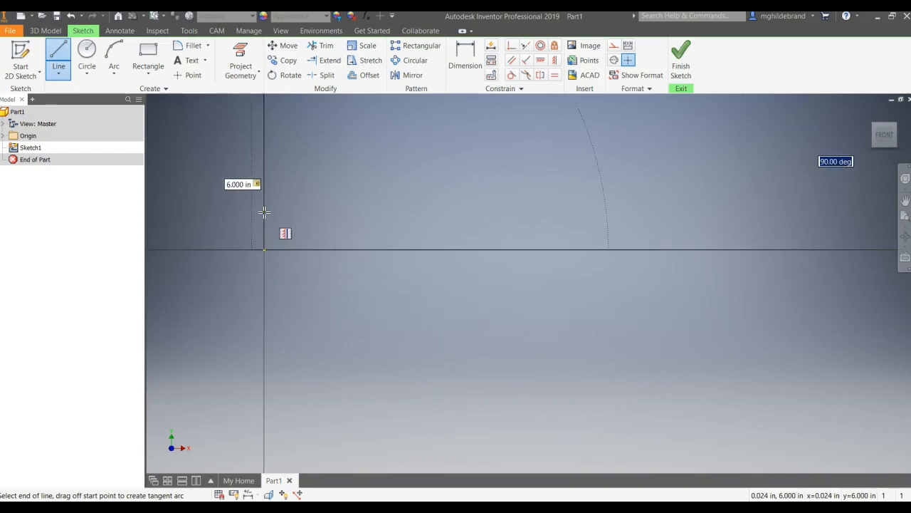
pyautogui.moveTo(261, 222)
pyautogui.mouseDown(button='middle')
pyautogui.moveTo(242, 313)
pyautogui.moveTo(249, 380)
pyautogui.mouseUp(button='middle')
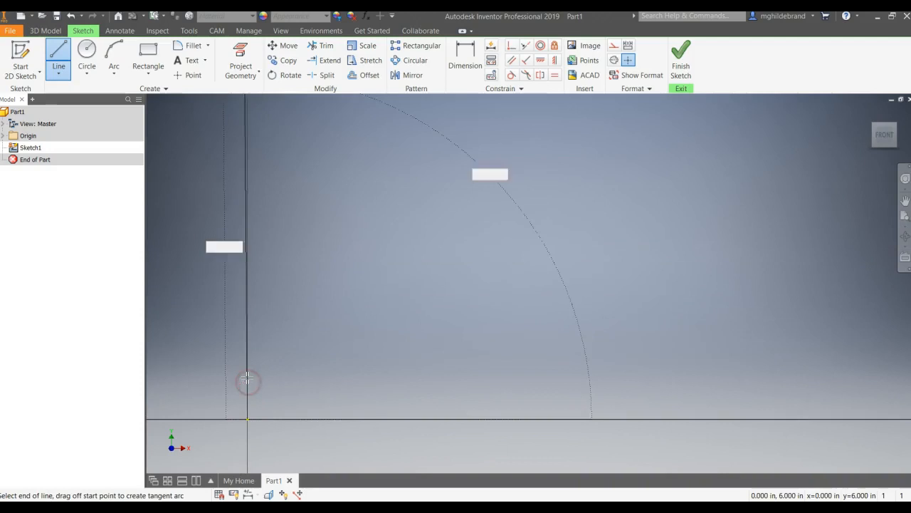
pyautogui.scroll(1, 246, 372)
pyautogui.moveTo(246, 370); pyautogui.dragTo(256, 346, button='middle')
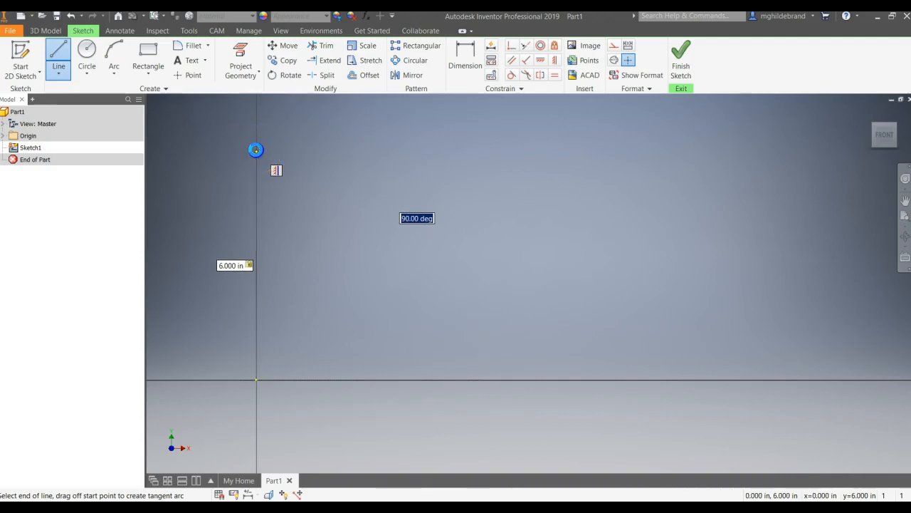
pyautogui.click(255, 150)
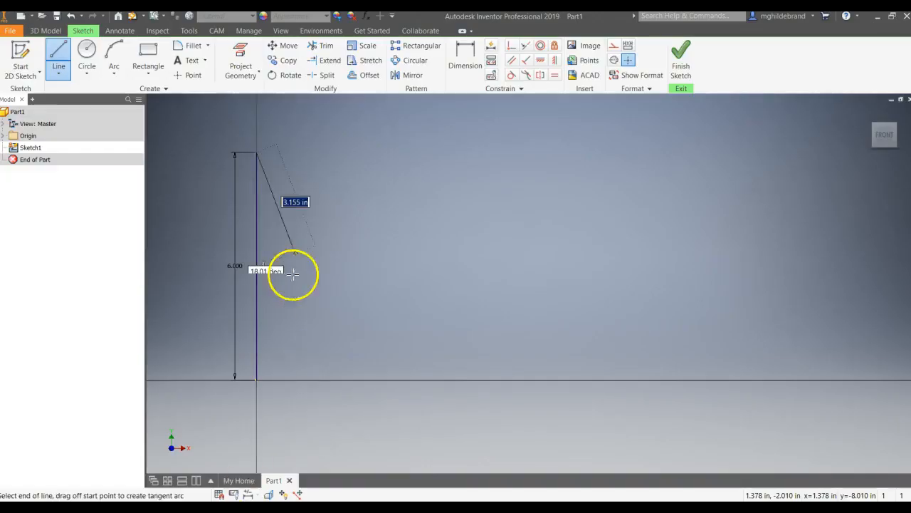
# - Continue from the vertical line's upper end with a 5 in horizontal line and end the Line command
pyautogui.press('Return')
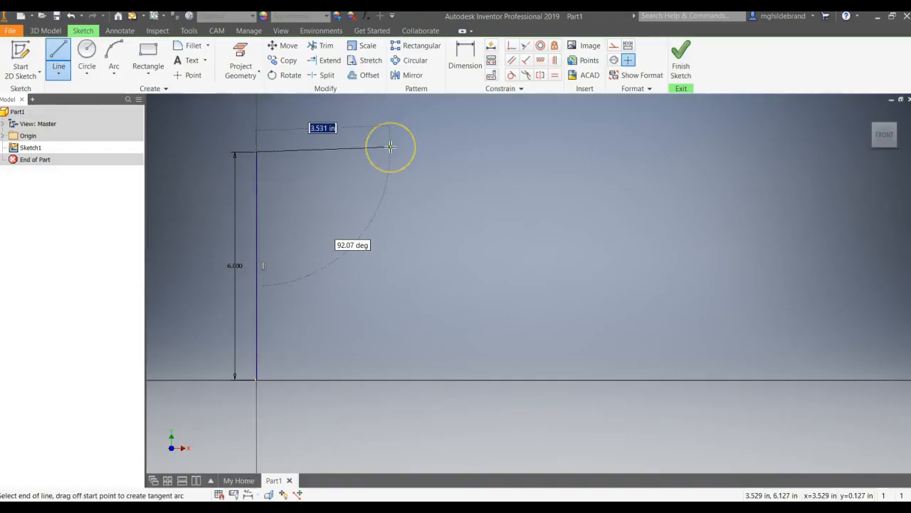
pyautogui.write('5')
pyautogui.press('Tab')
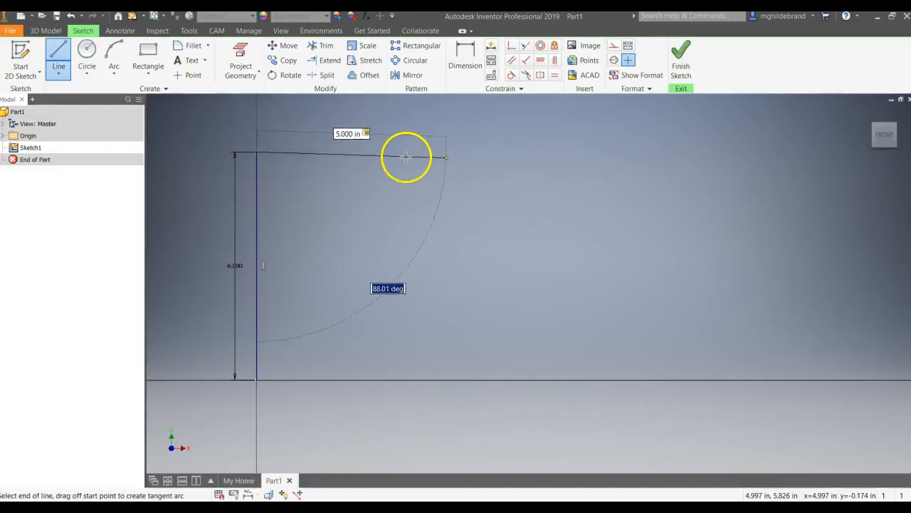
pyautogui.press('Return')
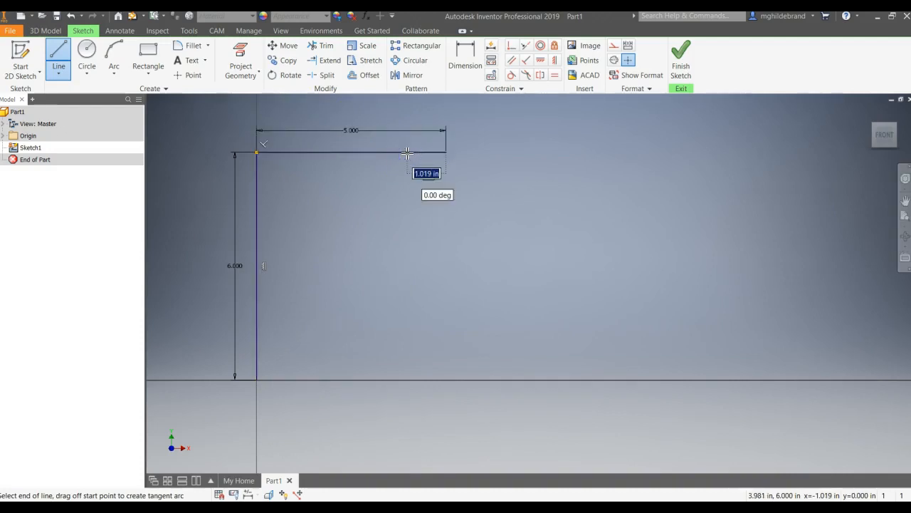
pyautogui.press('Escape')
pyautogui.click(359, 313)
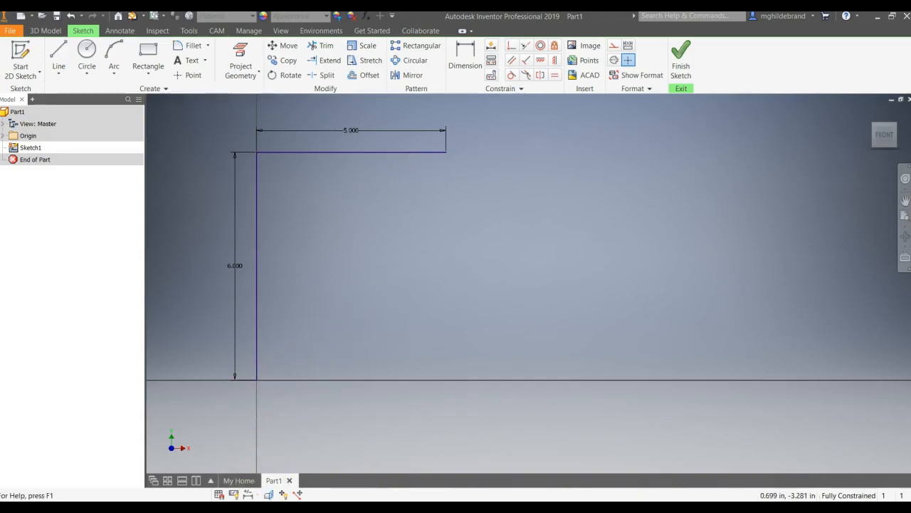
# - Check object 9 in the reference image, then draw a 9 in horizontal base line from the sketch origin
pyautogui.click(362, 507)
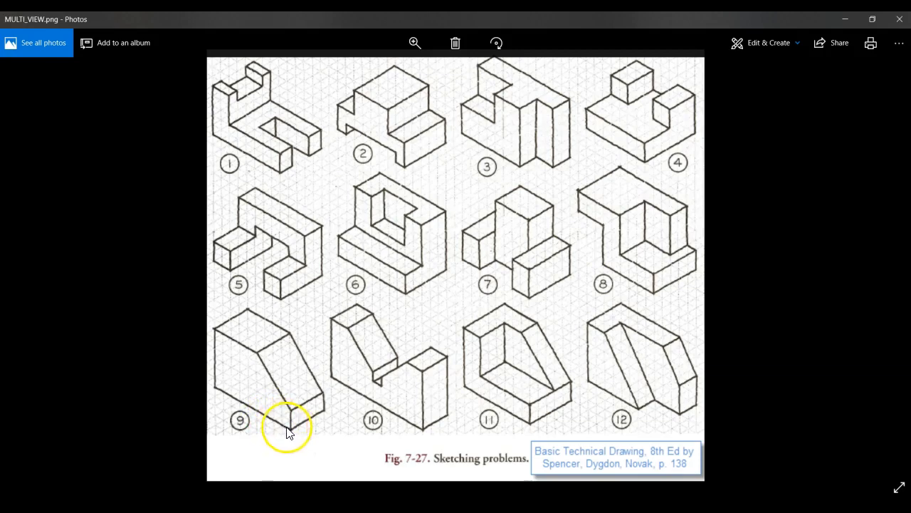
pyautogui.click(242, 507)
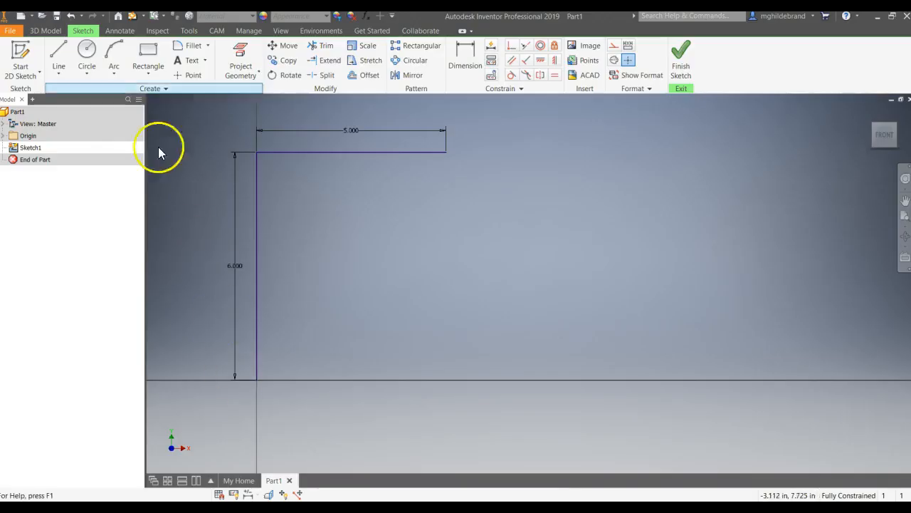
pyautogui.click(58, 73)
pyautogui.click(57, 90)
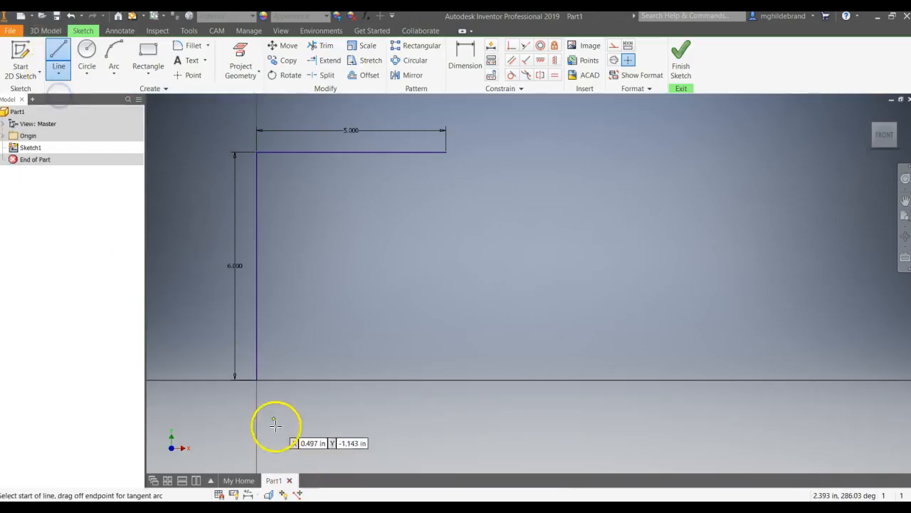
pyautogui.click(257, 379)
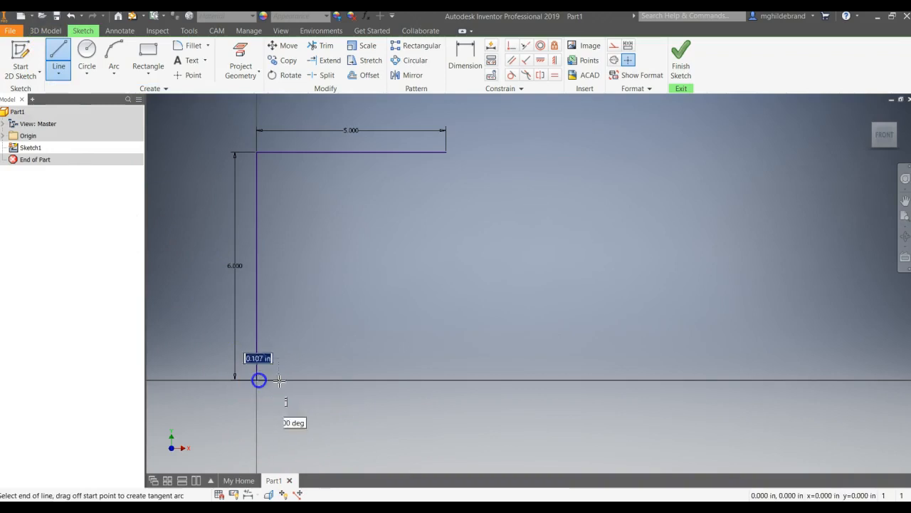
pyautogui.write('9')
pyautogui.press('Tab')
pyautogui.click(501, 382)
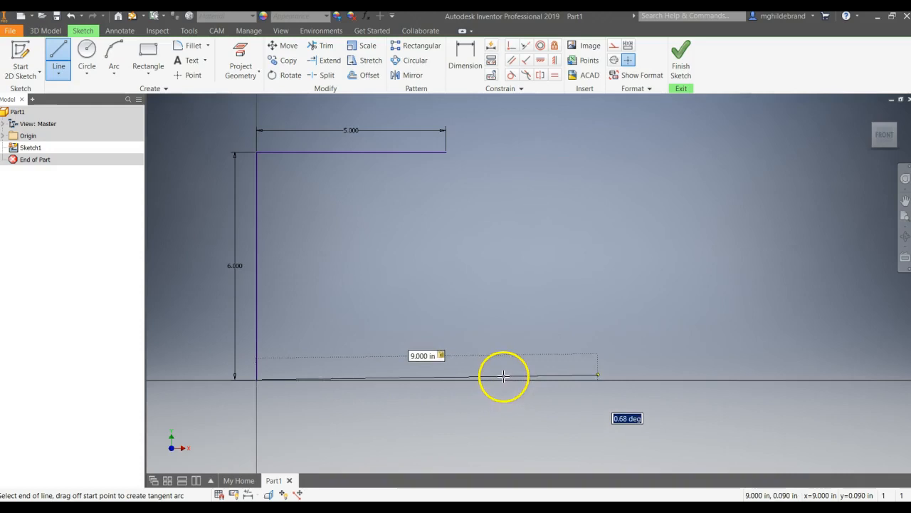
pyautogui.press('Return')
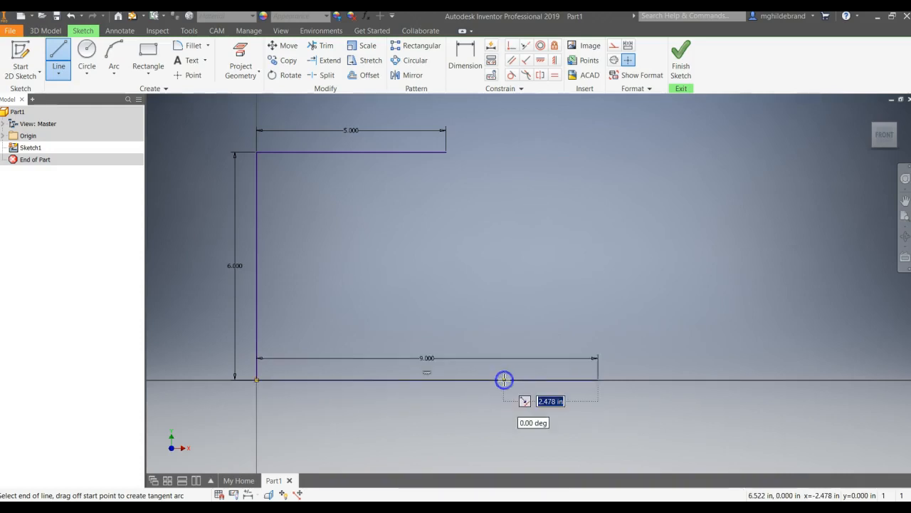
# - Draw a 2 in vertical line up from the base's free end and close the profile with a sloped line to the 5 in line's end
pyautogui.click(306, 507)
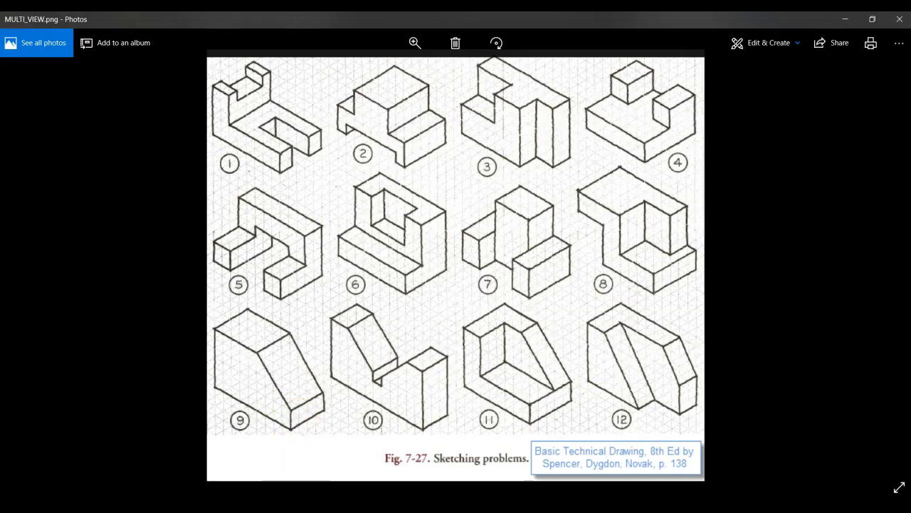
pyautogui.click(334, 507)
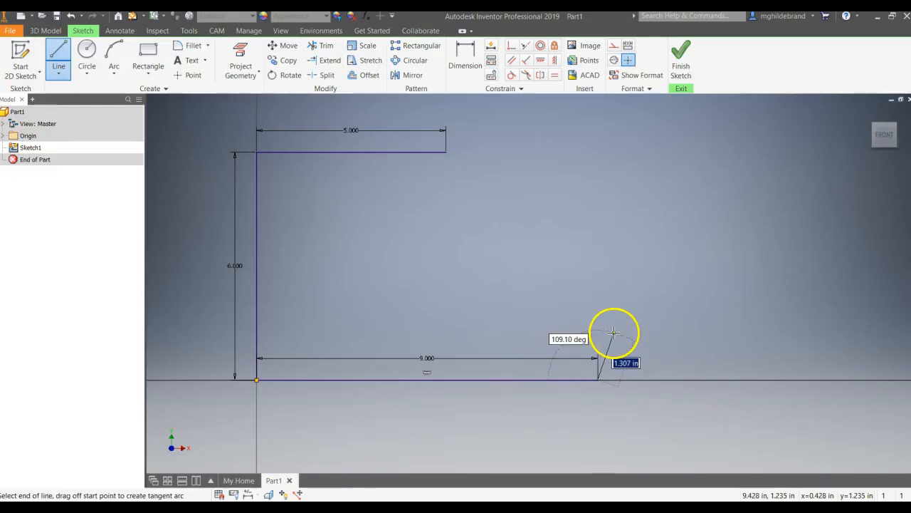
pyautogui.write('2')
pyautogui.press('Tab')
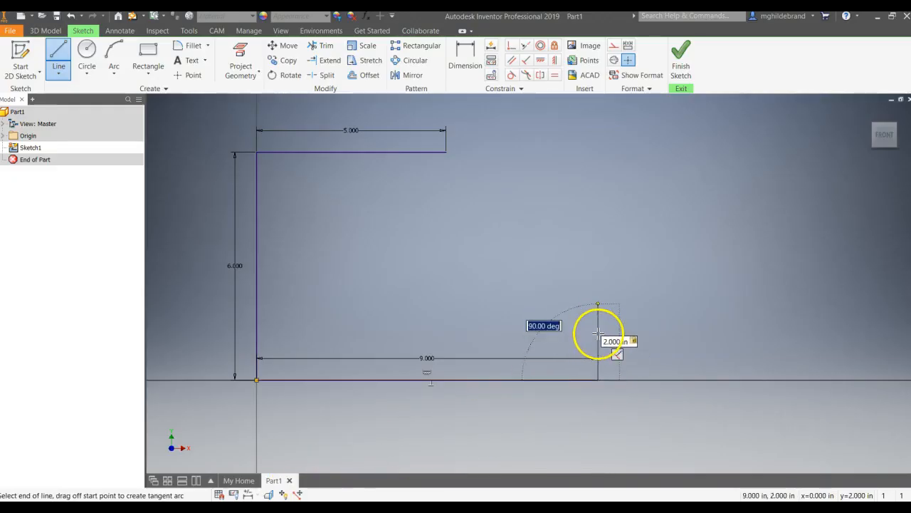
pyautogui.click(598, 333)
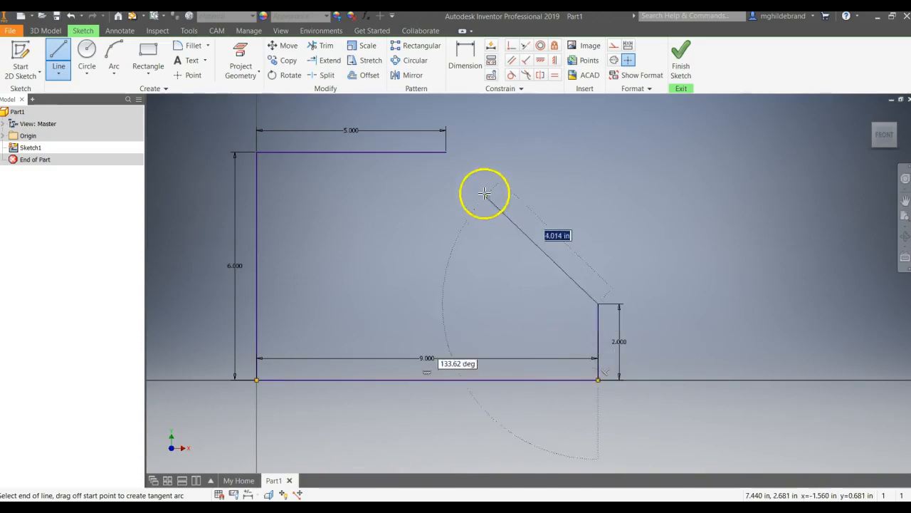
pyautogui.click(446, 152)
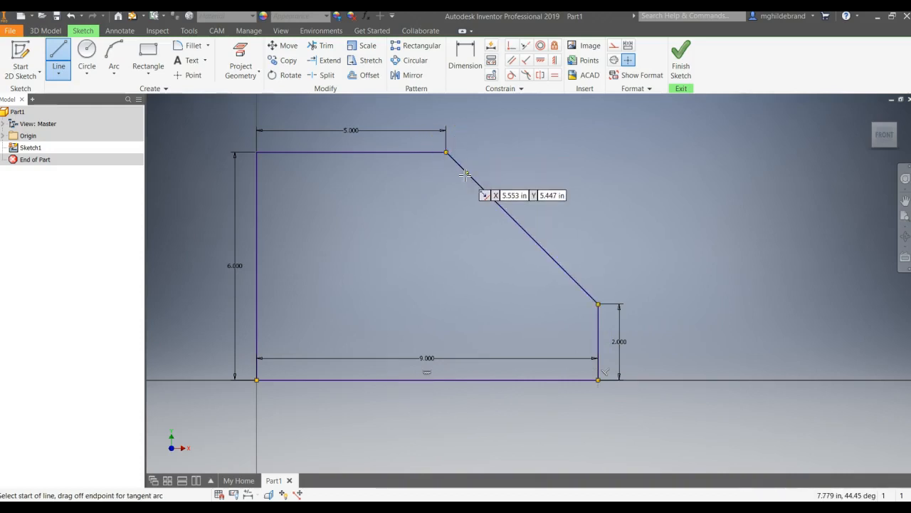
pyautogui.press('Escape')
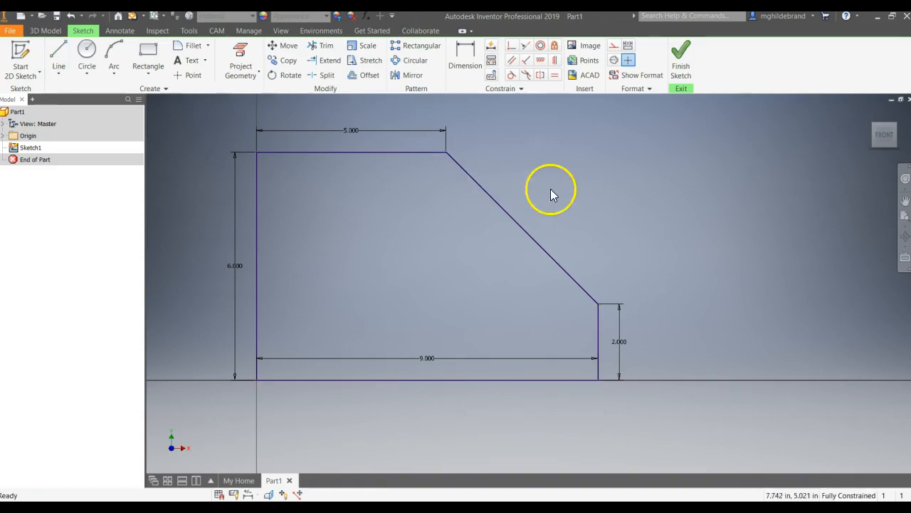
# - Finish the sketch of the closed side profile and return to 3D modelling
pyautogui.moveTo(548, 189); pyautogui.dragTo(602, 226, button='middle')
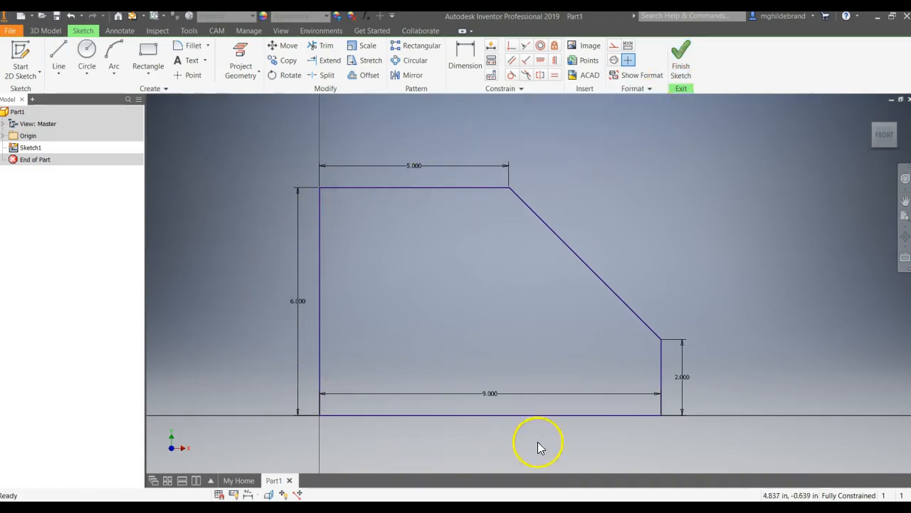
pyautogui.click(681, 74)
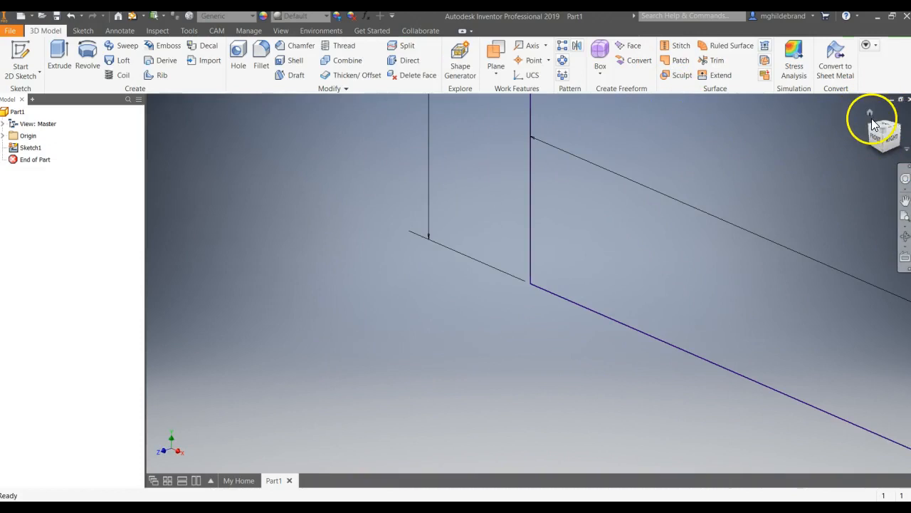
pyautogui.click(869, 114)
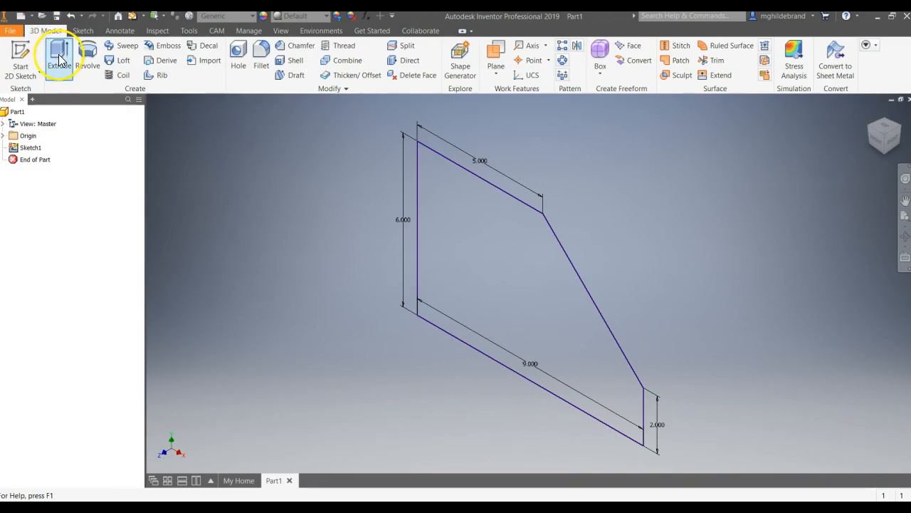
# - Check object 9's depth in the reference image and extrude the closed side profile 4 in into a solid
pyautogui.click(59, 62)
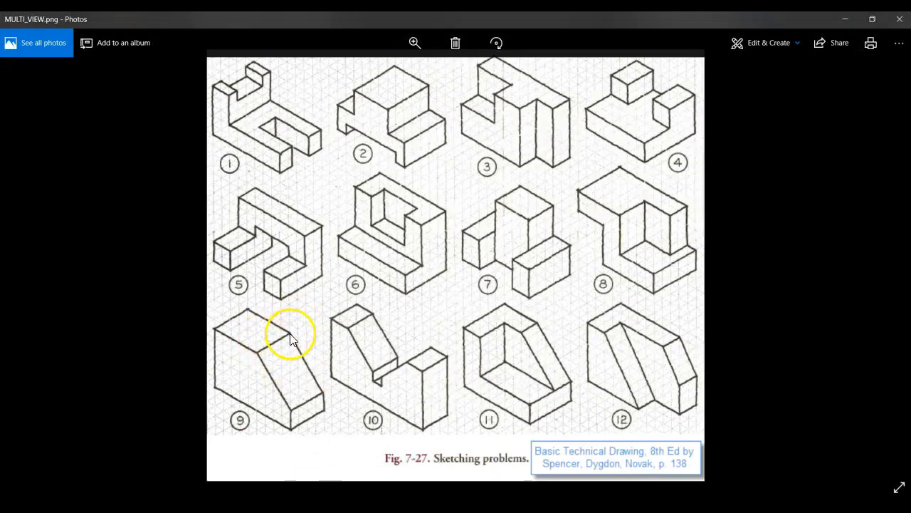
pyautogui.click(246, 508)
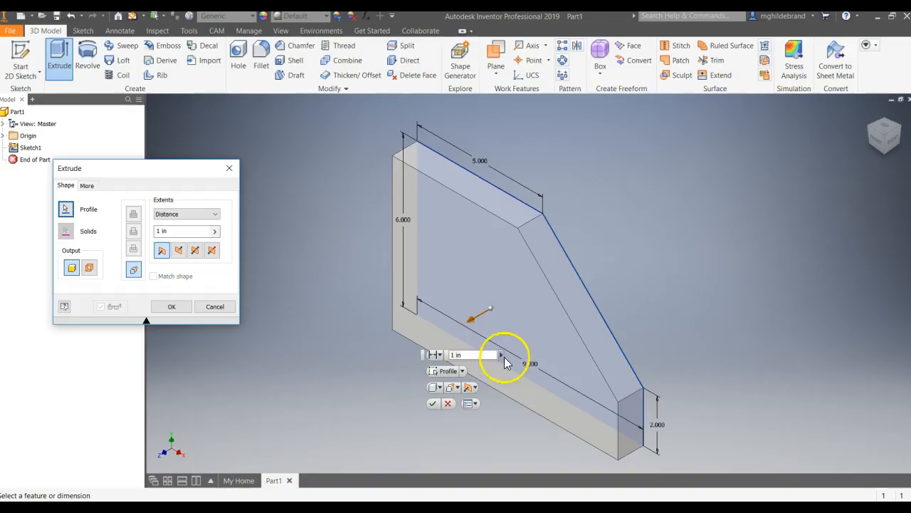
pyautogui.doubleClick(182, 233)
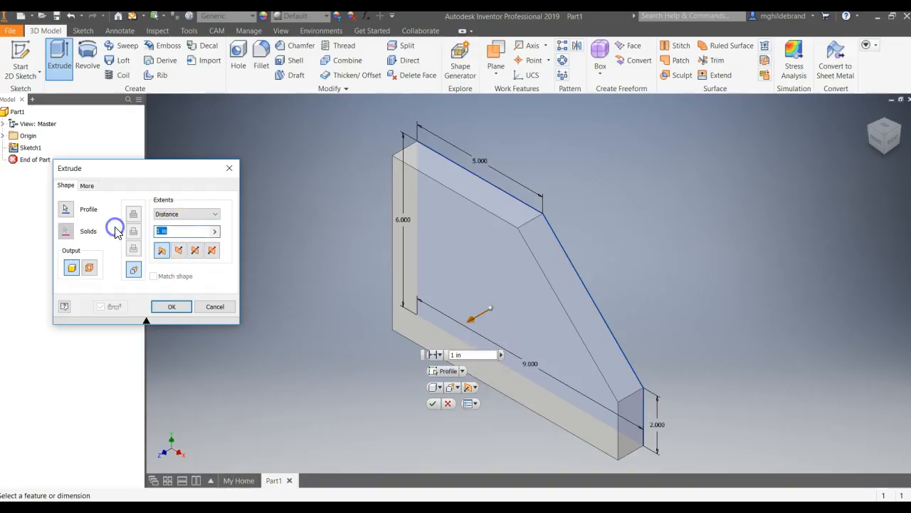
pyautogui.write('4')
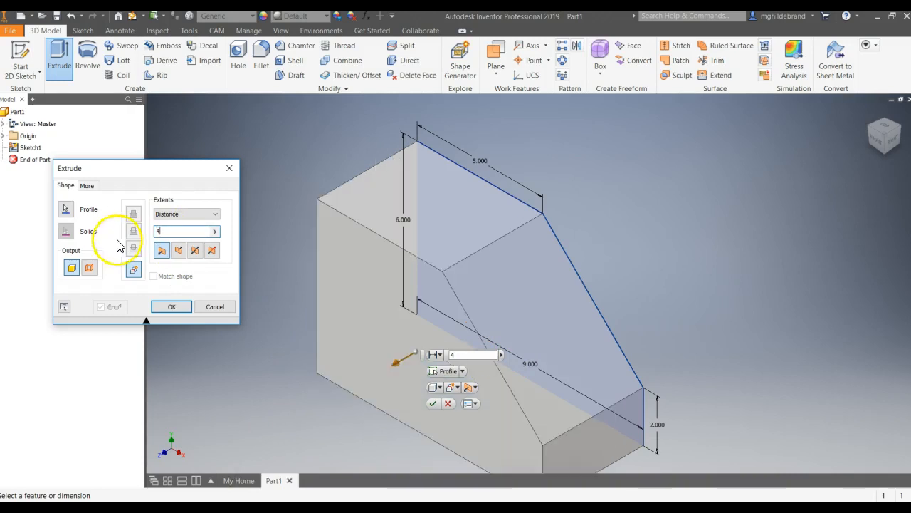
pyautogui.click(167, 306)
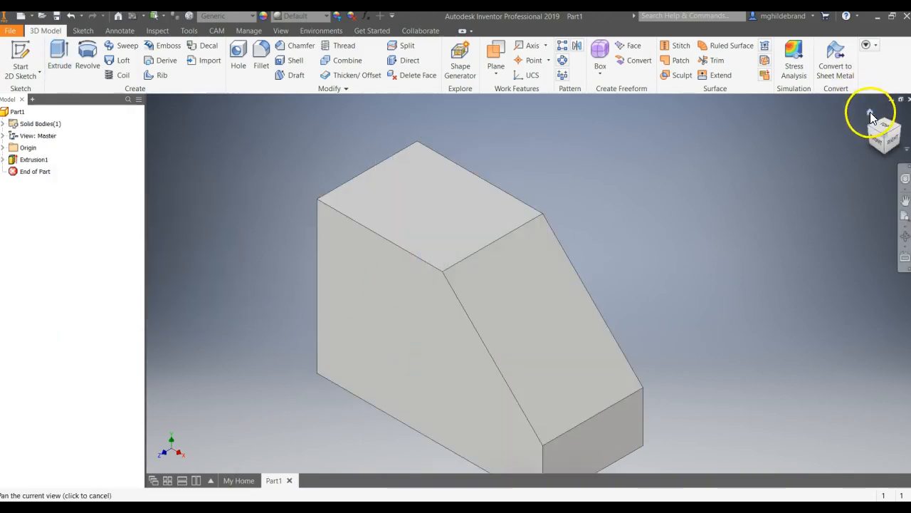
# - Show the whole solid in the home view and compare it with object 9 in the reference image
pyautogui.click(870, 114)
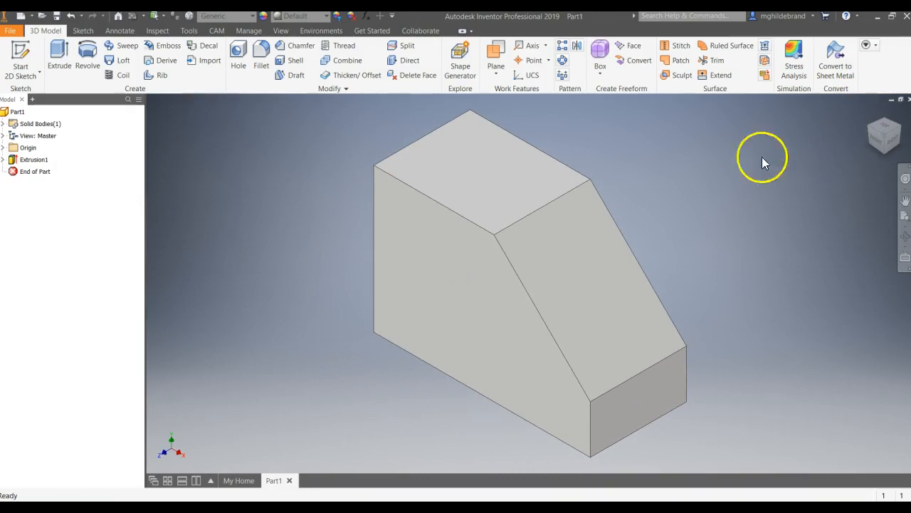
pyautogui.moveTo(305, 507)
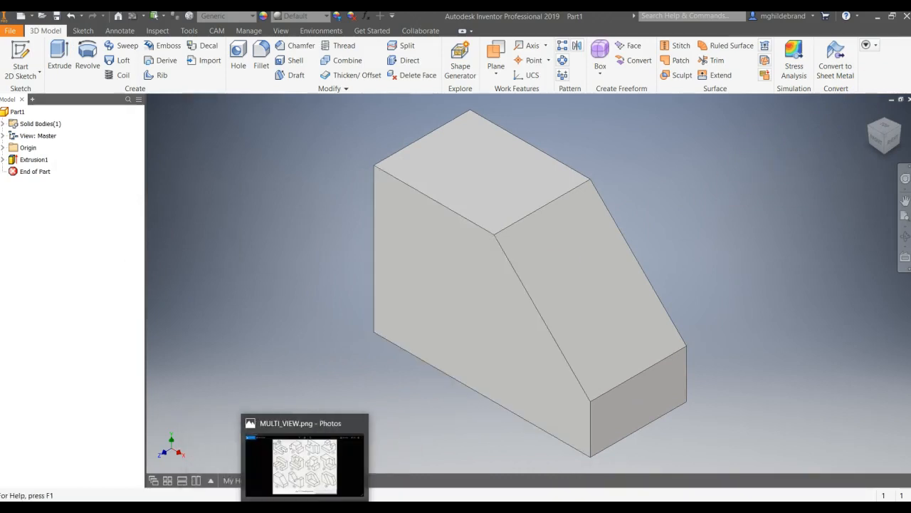
pyautogui.click(305, 465)
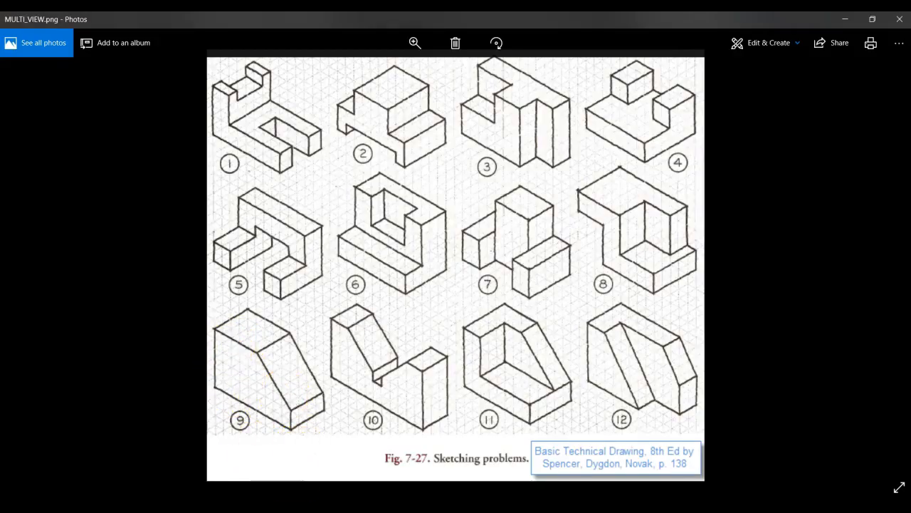
pyautogui.click(283, 507)
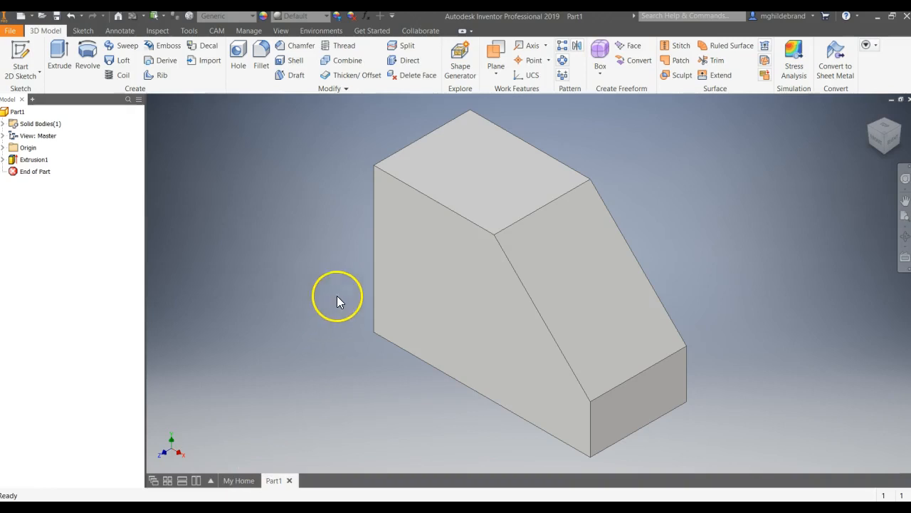
# - Save the part to the Desktop as an Inventor part file named Part9.ipt
pyautogui.click(10, 33)
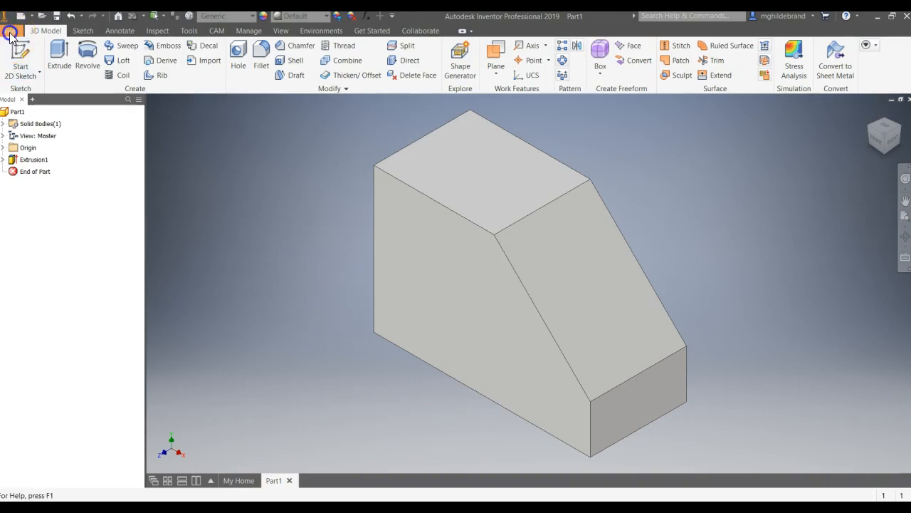
pyautogui.click(37, 152)
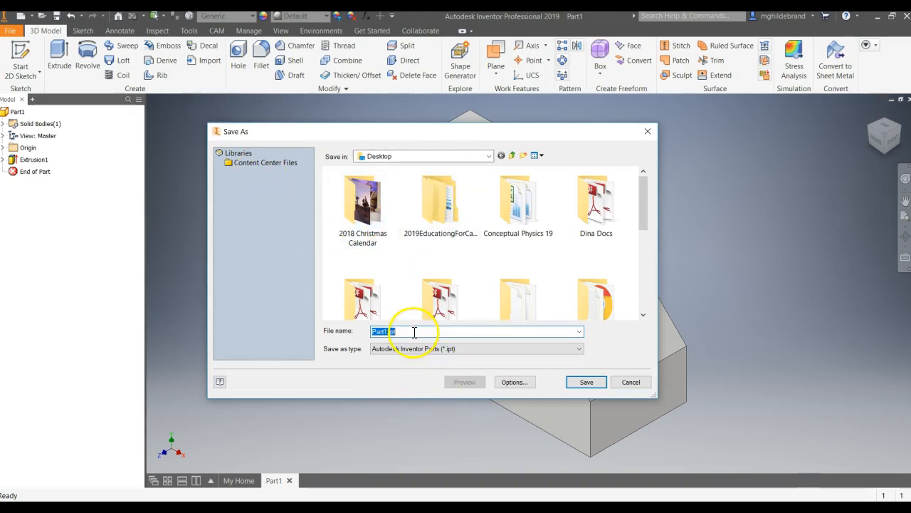
pyautogui.click(384, 331)
pyautogui.write('9')
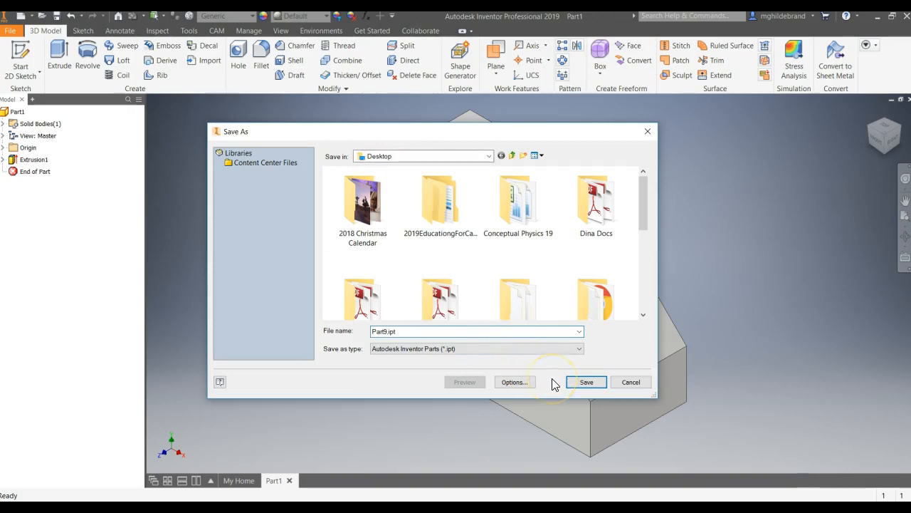
pyautogui.click(601, 385)
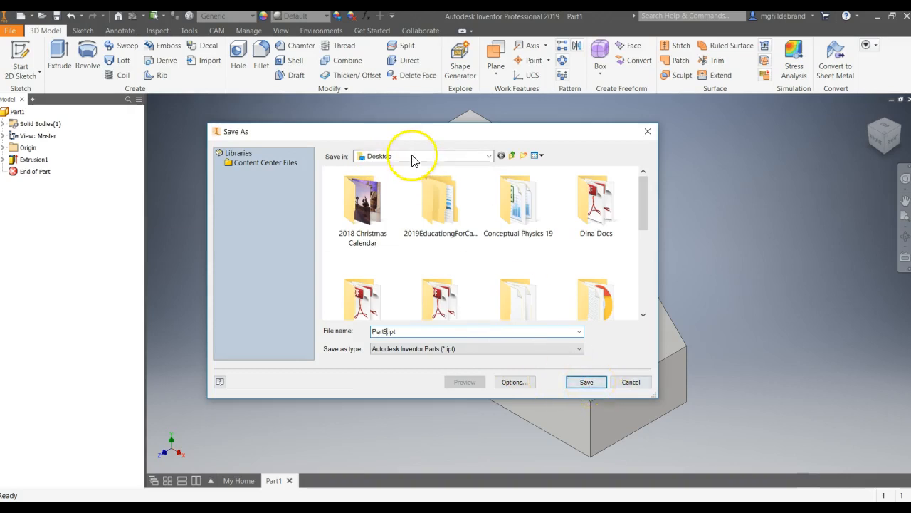
pyautogui.click(585, 382)
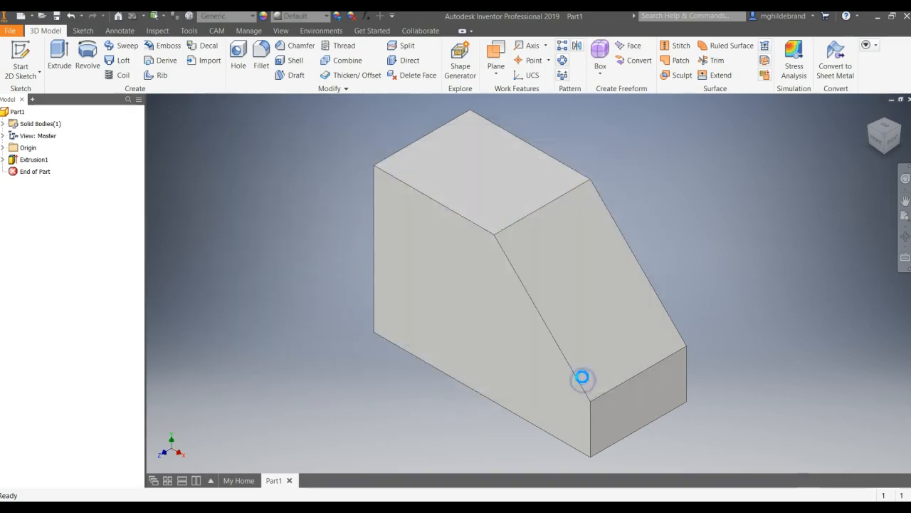
# - Minimize the modelling and reference image windows to locate the saved Part9.ipt on the desktop
pyautogui.click(878, 19)
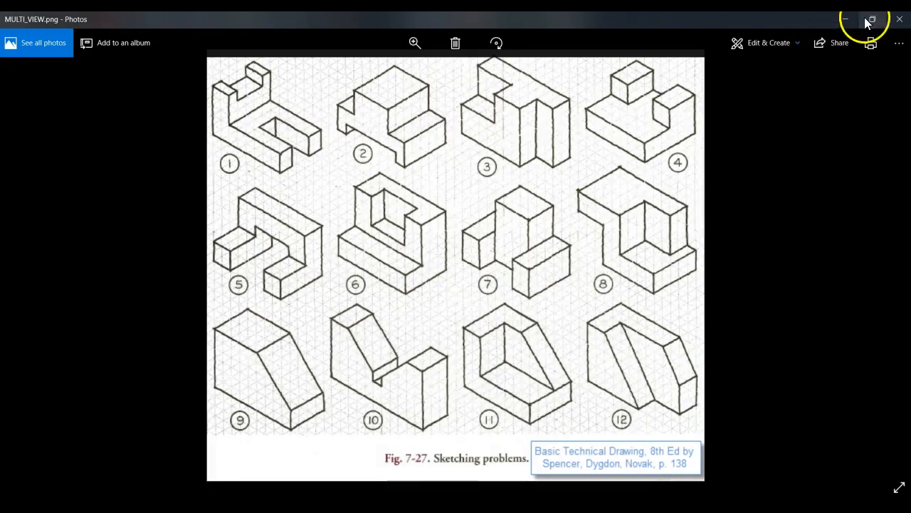
pyautogui.click(869, 21)
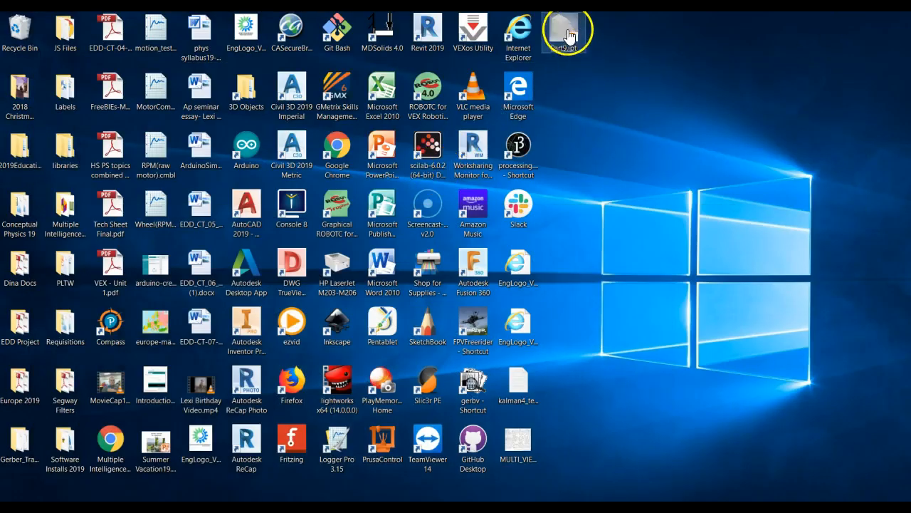